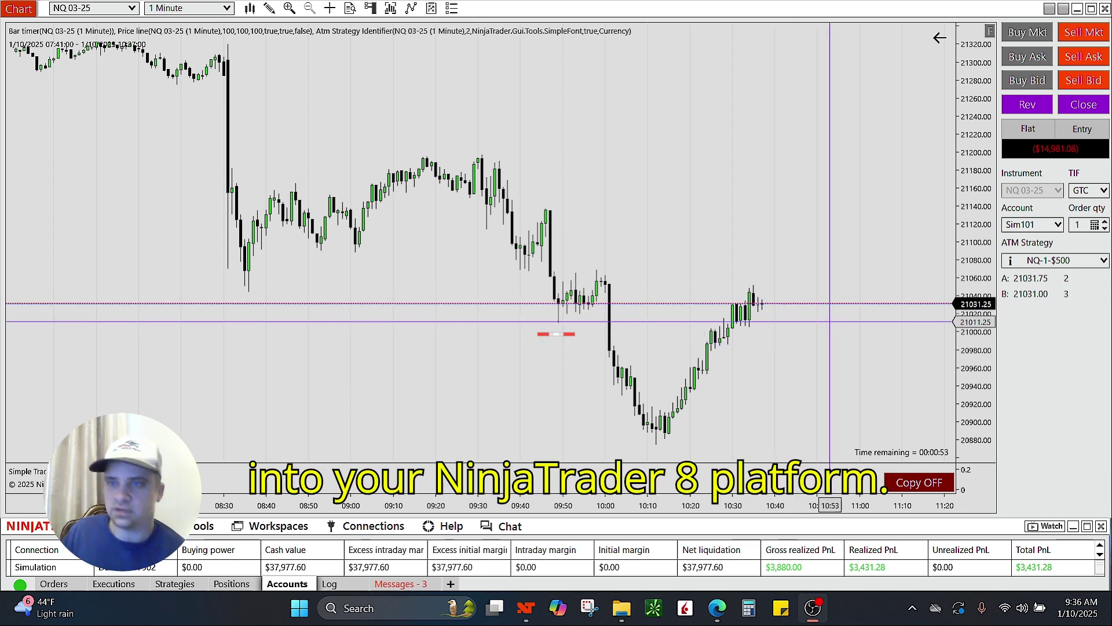
On the demo account, sell 1 NQ contract at market; move stop to 21060.25, target to 21000.25
click(1047, 226)
click(1037, 238)
click(1074, 37)
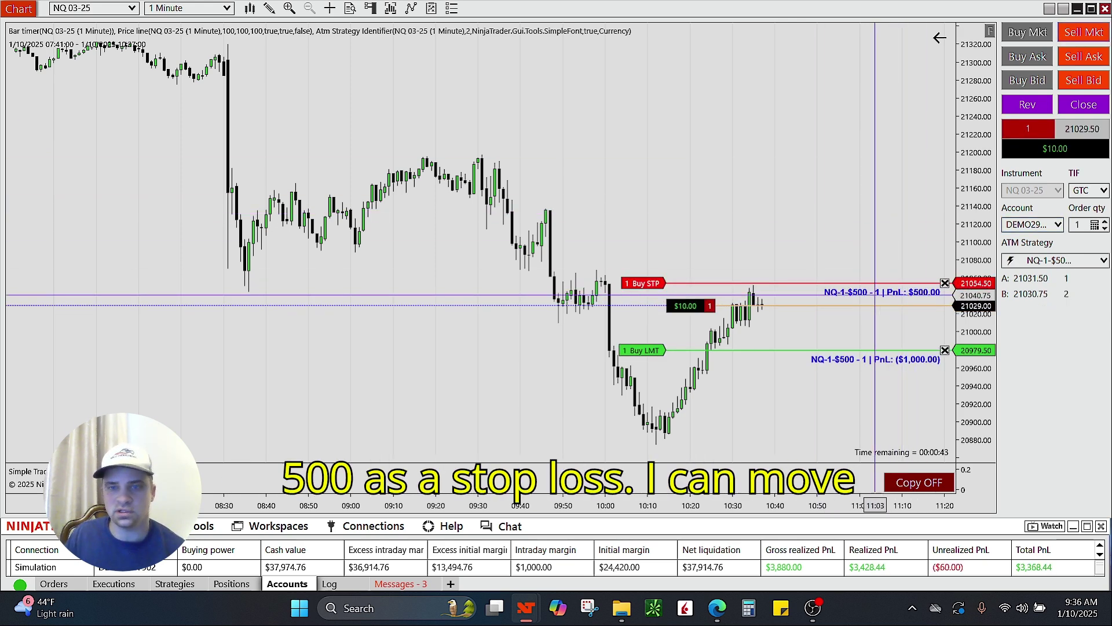
mouse_move(655, 283)
mouse_down()
mouse_move(656, 250)
mouse_move(655, 278)
mouse_up()
drag(644, 350, 669, 339)
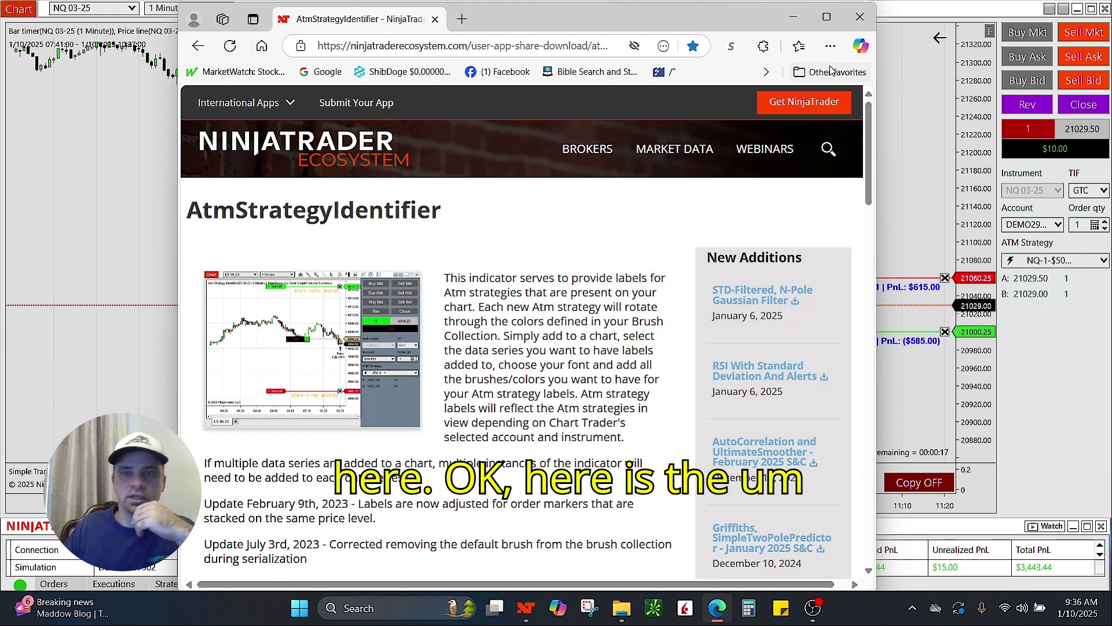
Maximize Edge and scroll the AtmStrategyIdentifier page to its details table and import steps
click(830, 26)
scroll(410, 268, down, 3)
scroll(352, 335, up, 3)
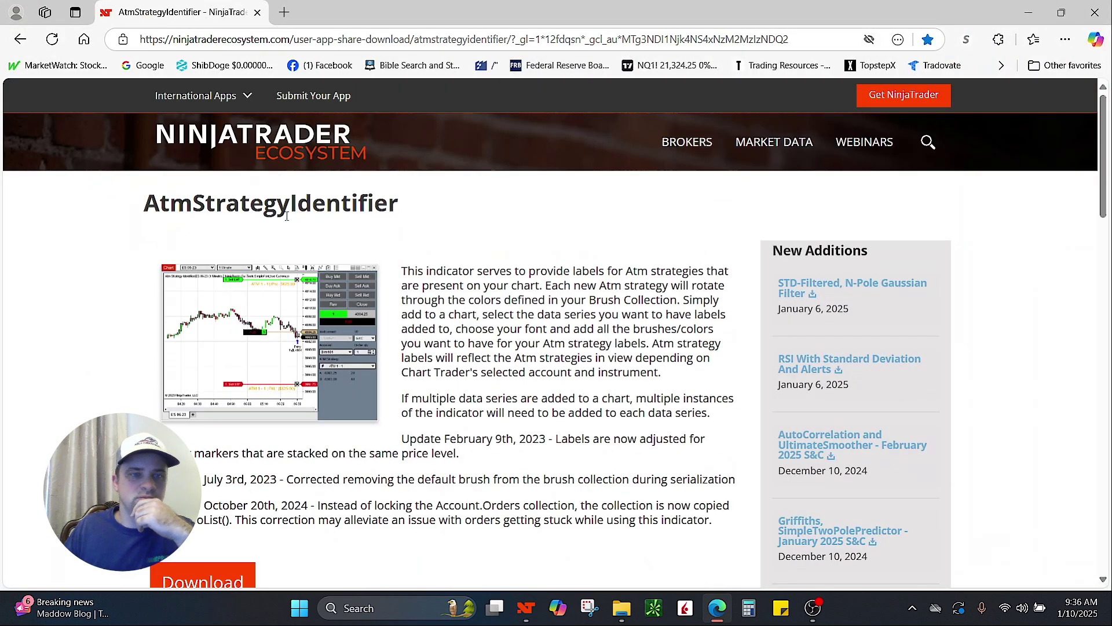
scroll(286, 216, down, 10)
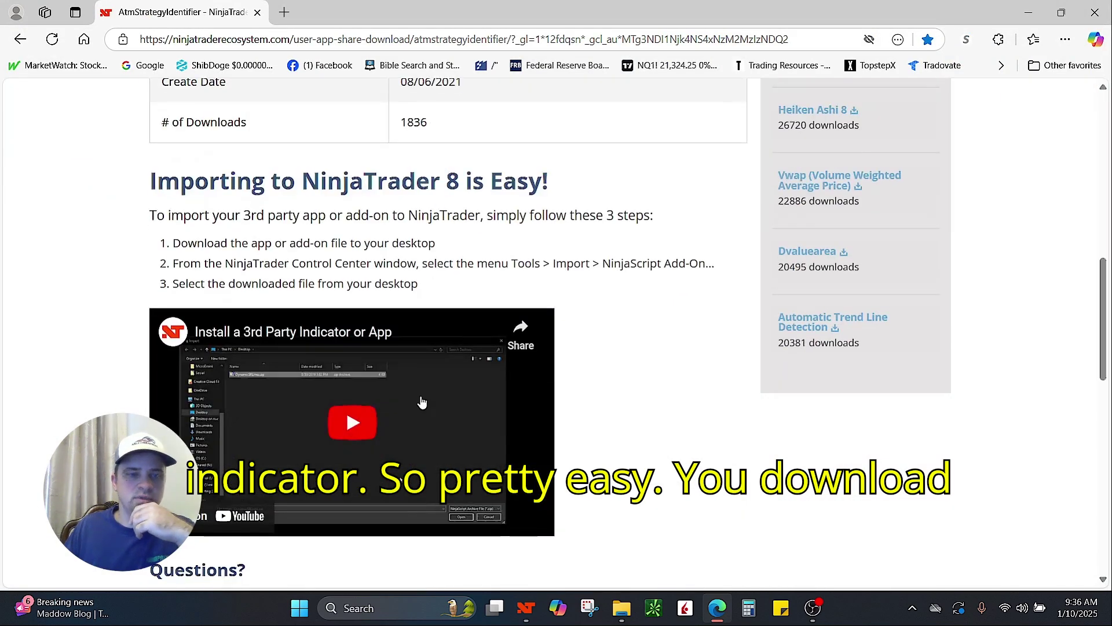
scroll(422, 401, up, 3)
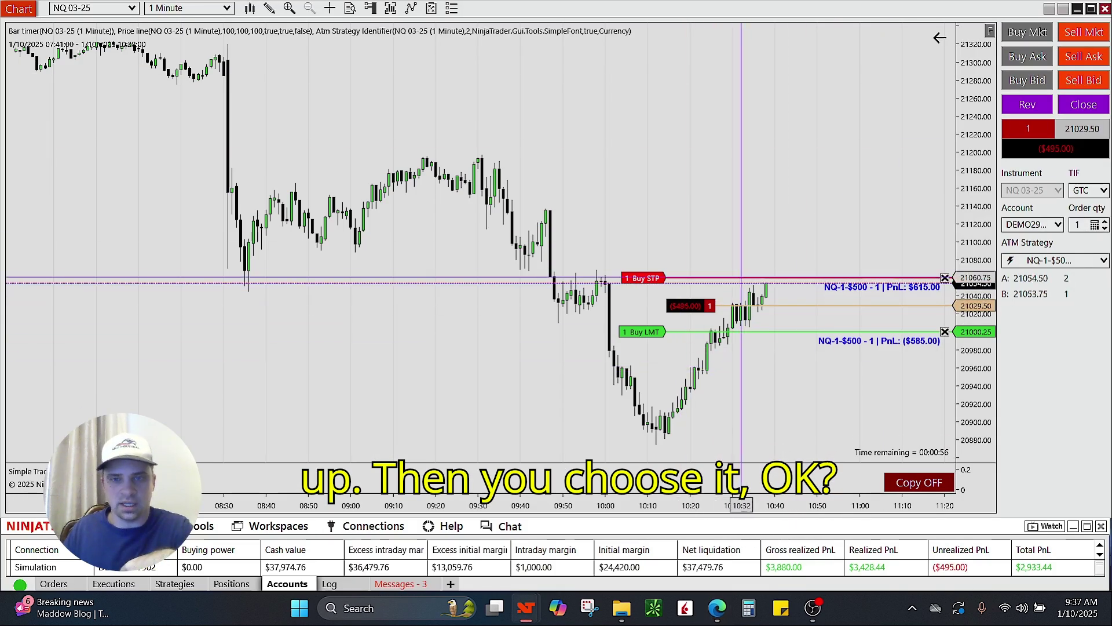
Scroll the NQ chart back in time, then minimize the chart window
scroll(509, 322, down, 3)
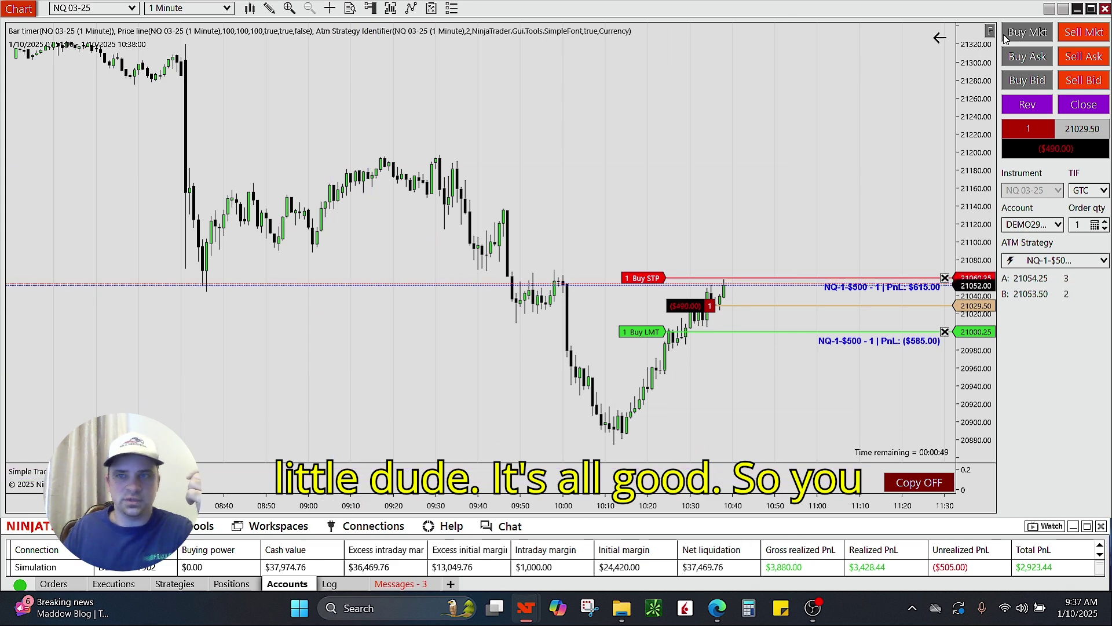
click(1077, 9)
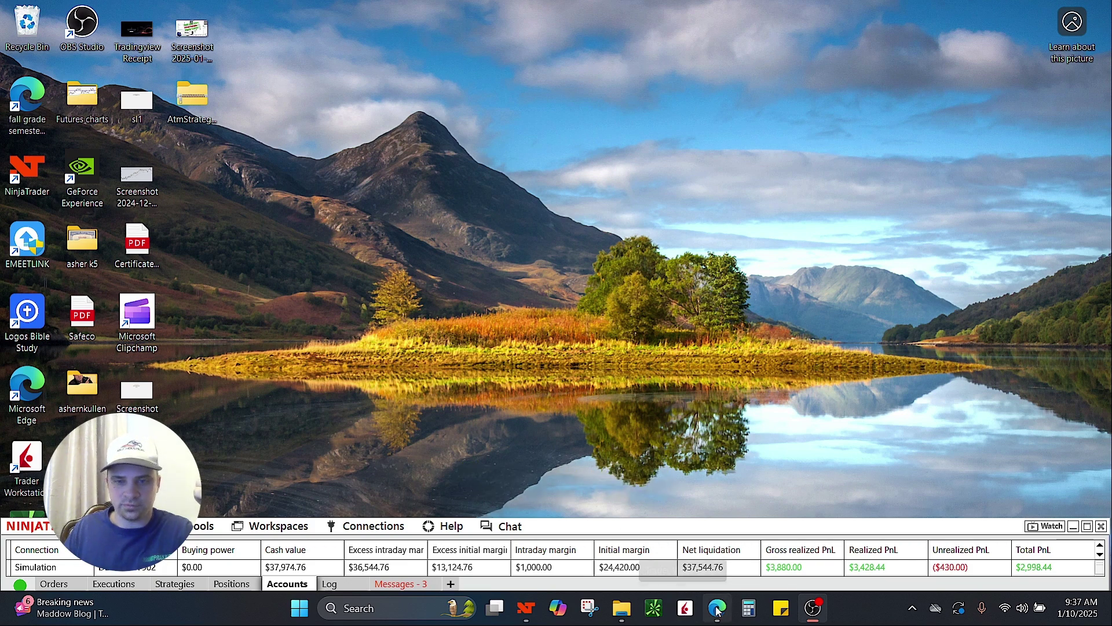
Restore the NQ 03-25 chart and check the Tools Import command without importing anything
mouse_move(539, 612)
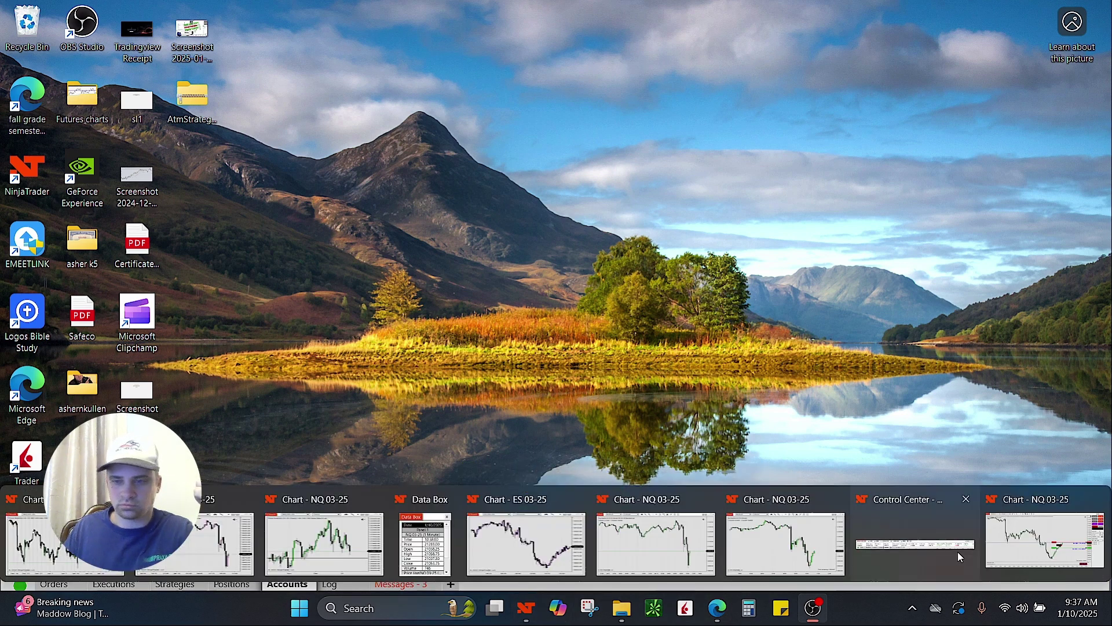
click(1037, 541)
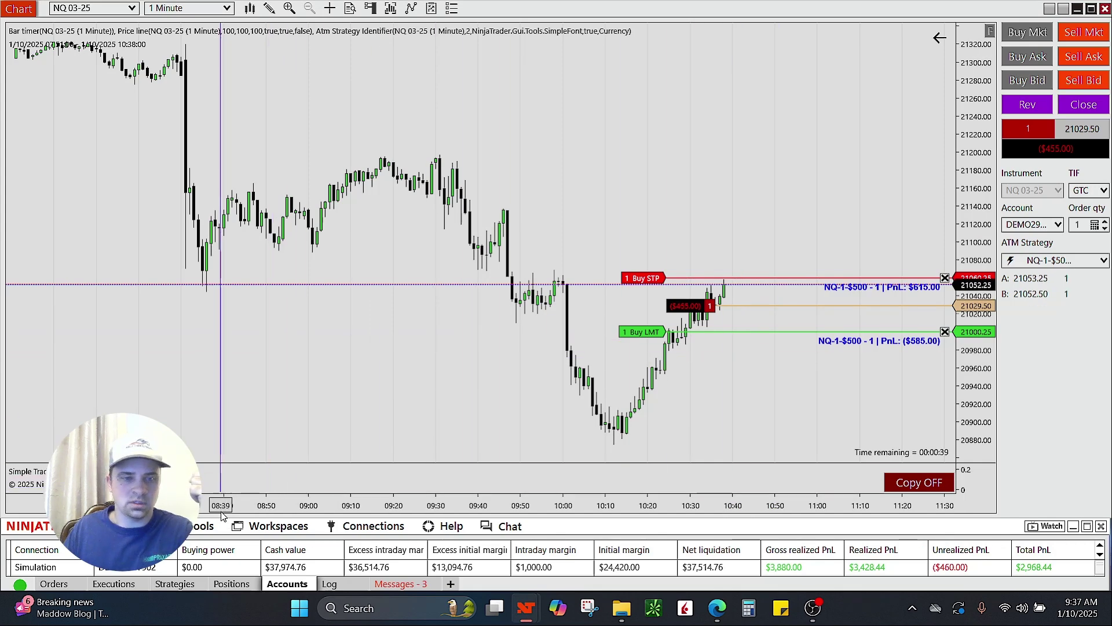
click(204, 526)
mouse_move(290, 441)
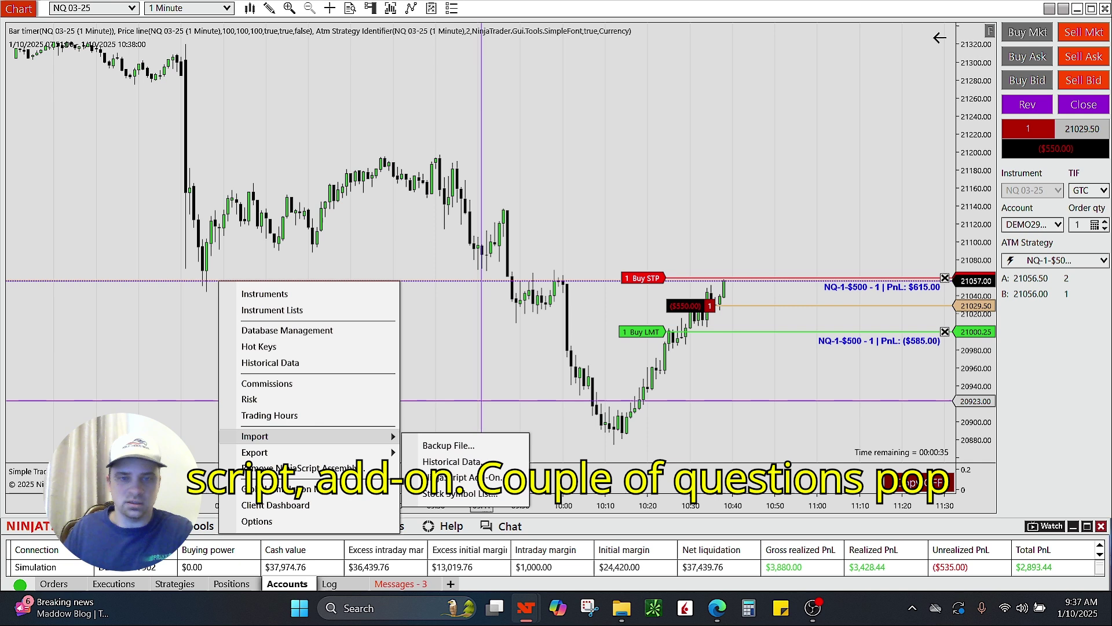
click(481, 399)
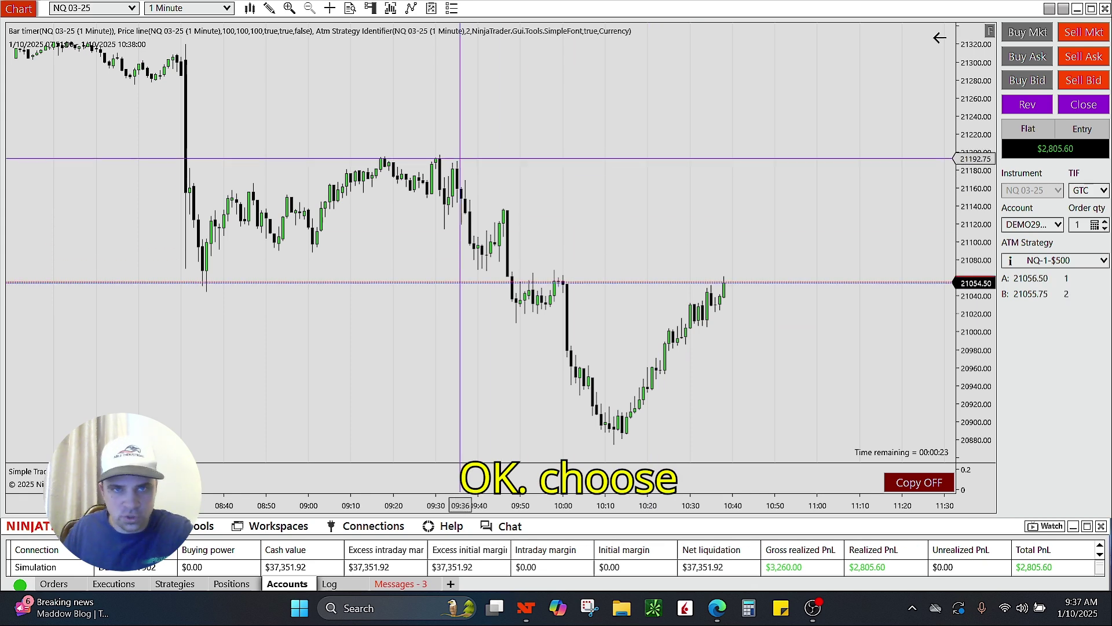
Minimize the NQ 03-25 chart window and restore it from the taskbar
click(1076, 8)
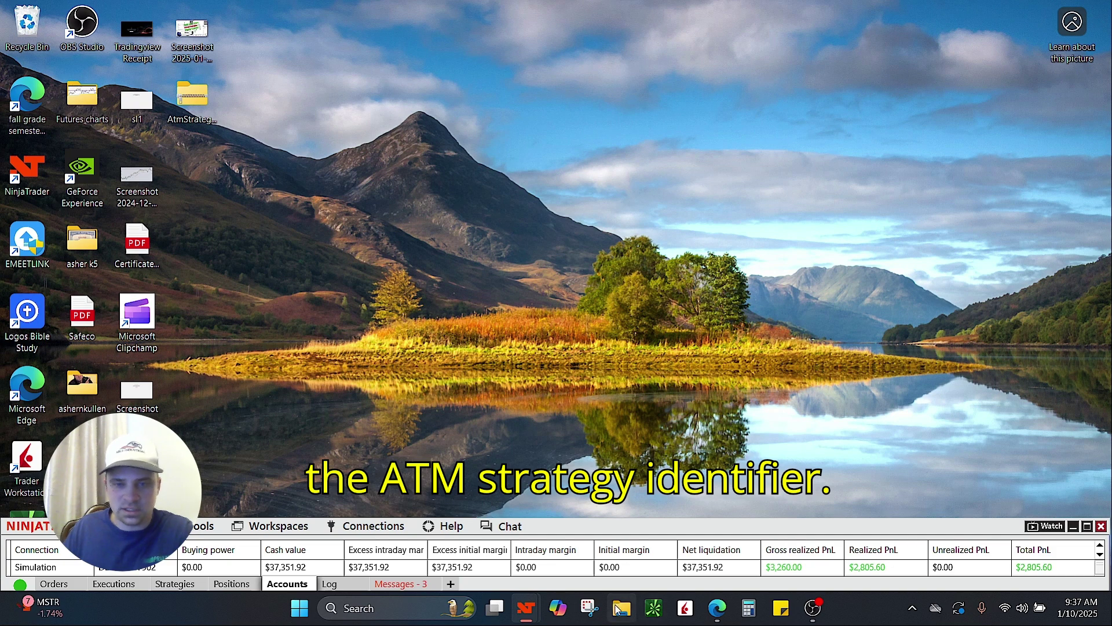
mouse_move(526, 610)
click(667, 541)
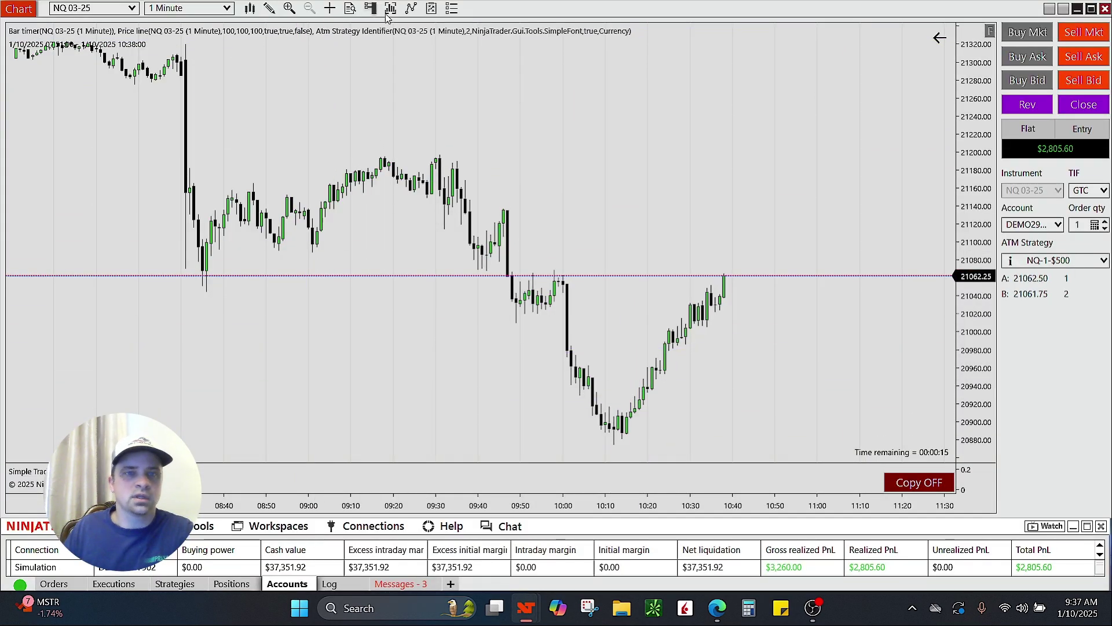
Show Atm Strategy Identifier's properties (Currency PnL, AutoScale padding 2) and move the window up-left
click(412, 9)
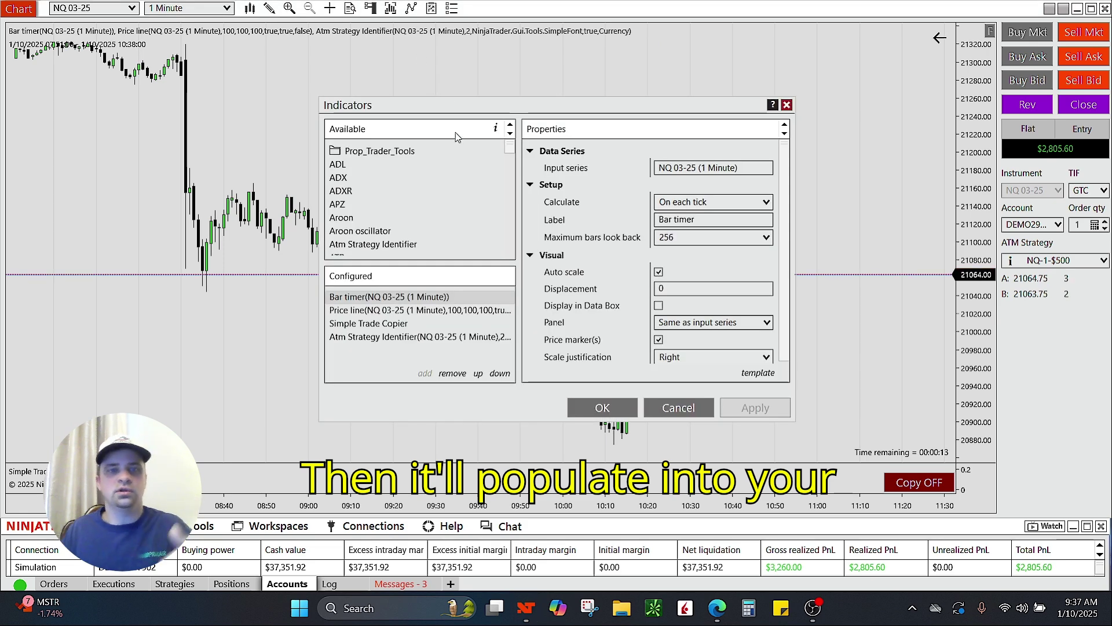
click(372, 243)
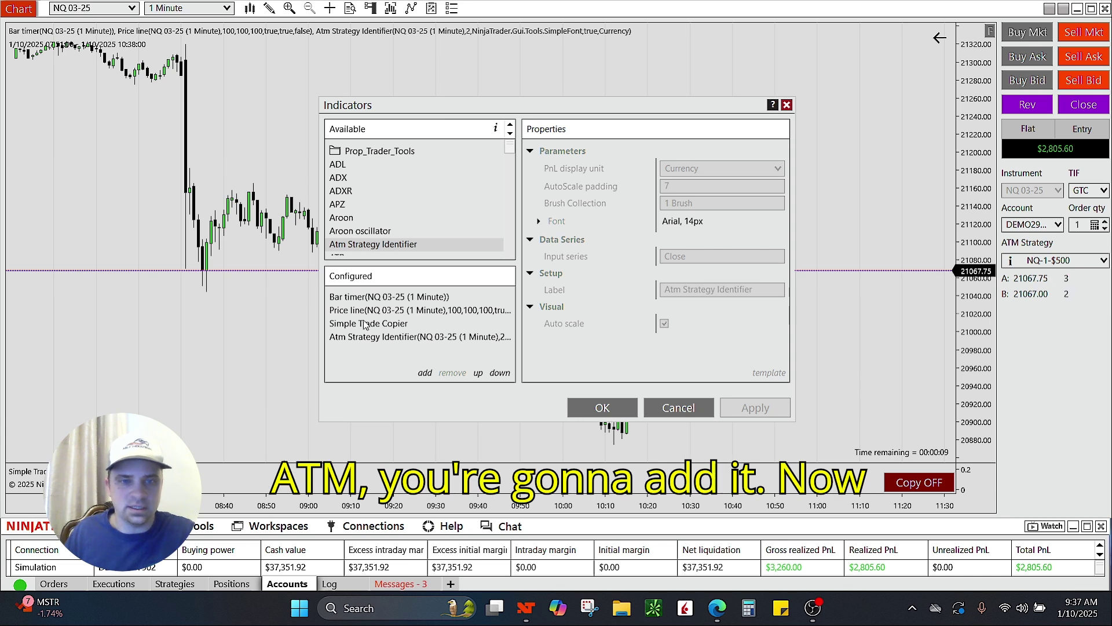
click(435, 338)
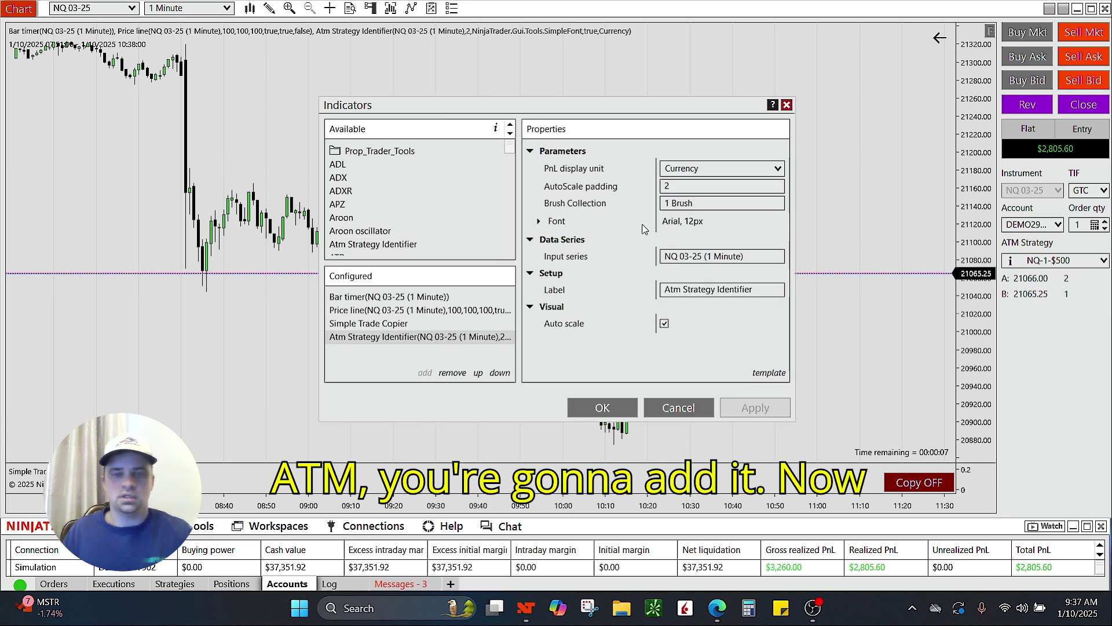
click(683, 185)
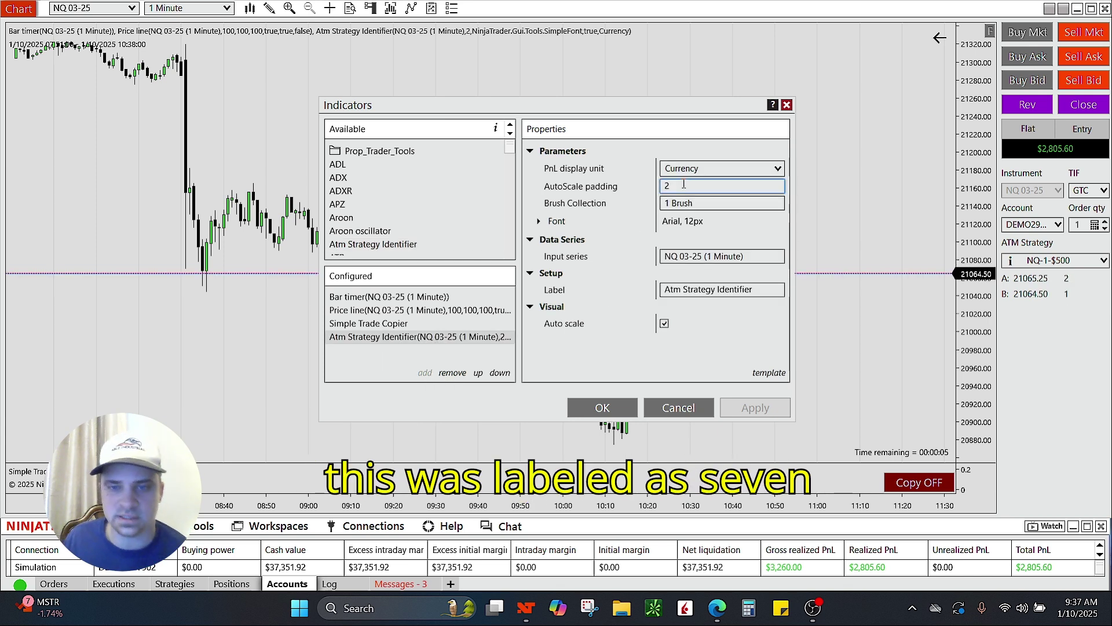
drag(665, 110, 457, 91)
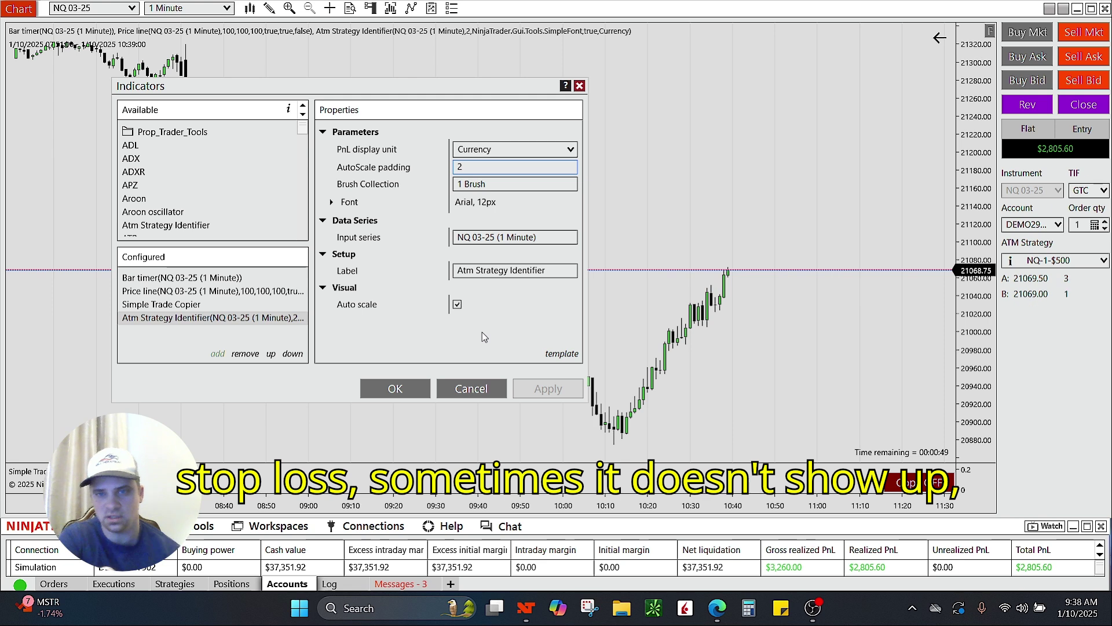
Toggle AutoScale off and back on, apply, and check the single Blue label brush
click(457, 304)
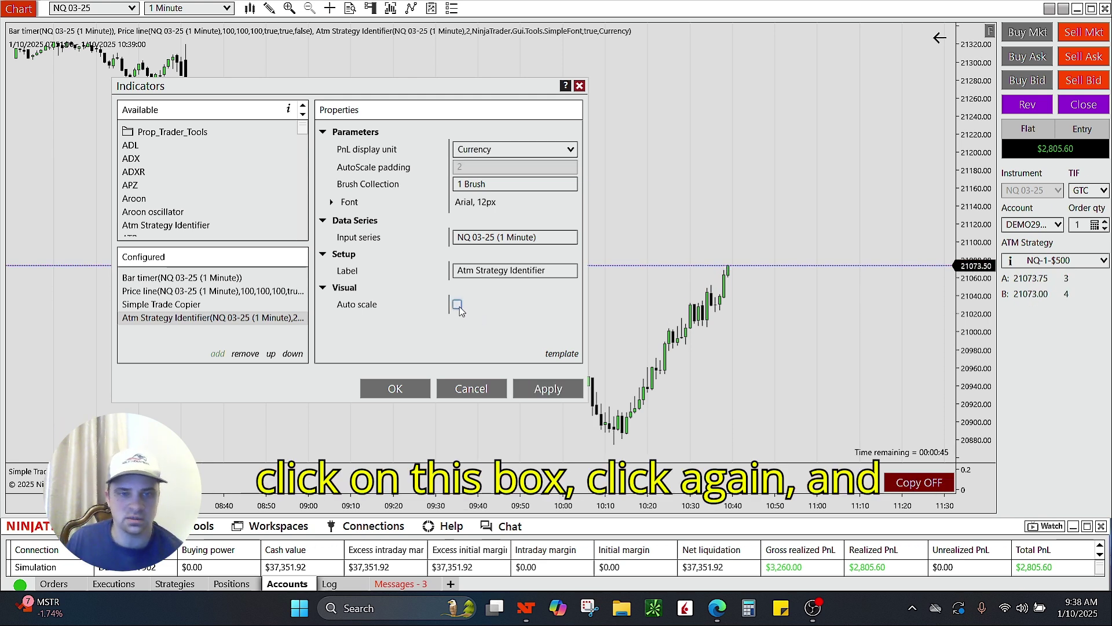
click(457, 304)
click(540, 386)
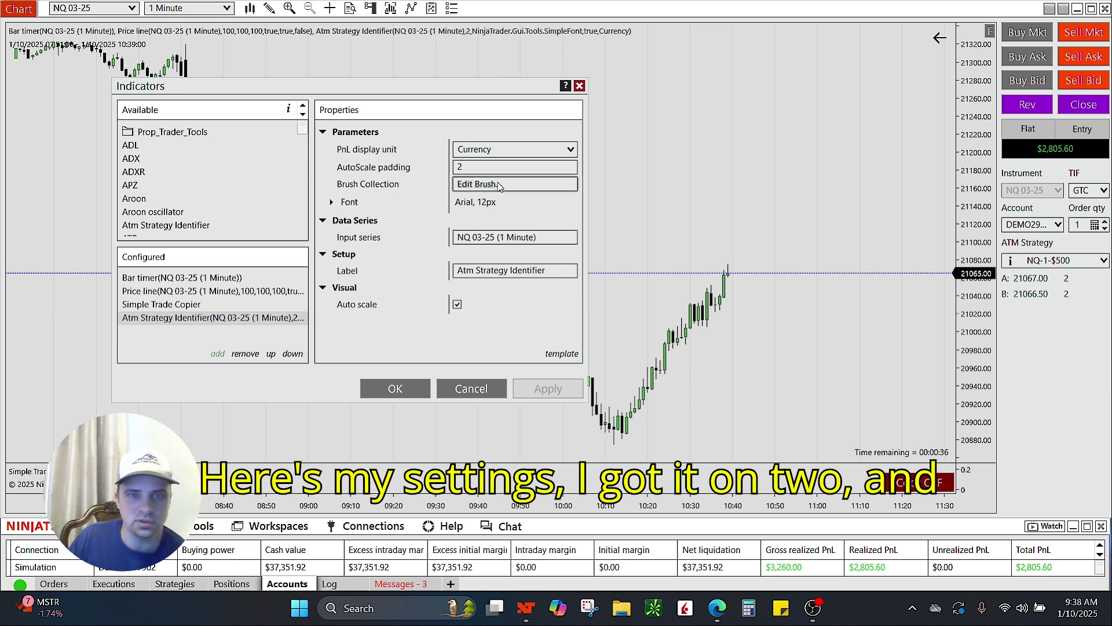
click(490, 186)
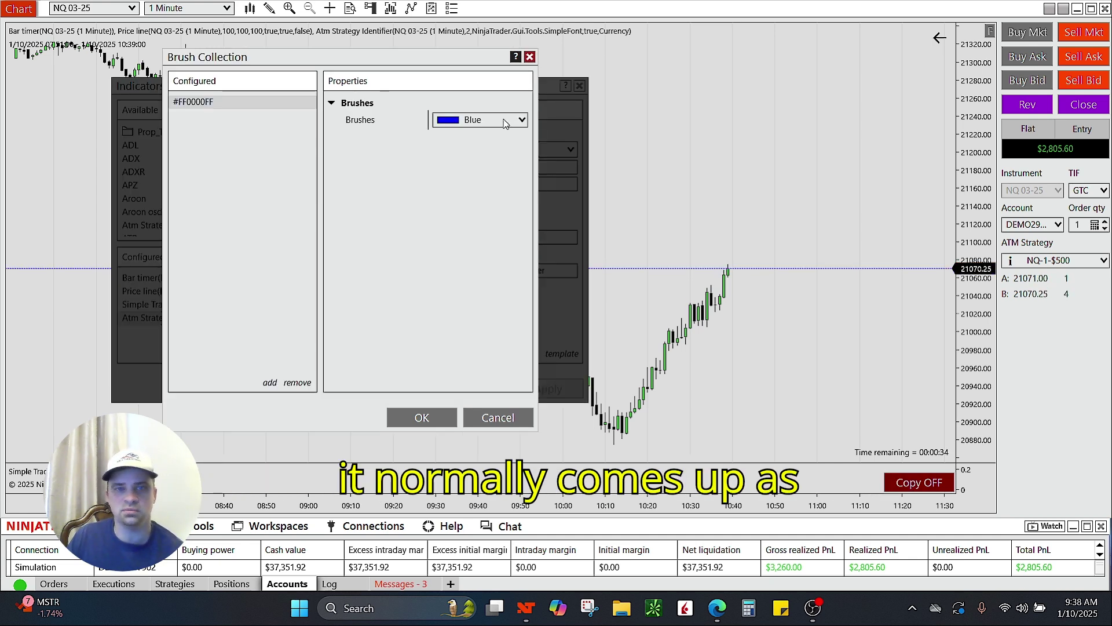
click(529, 57)
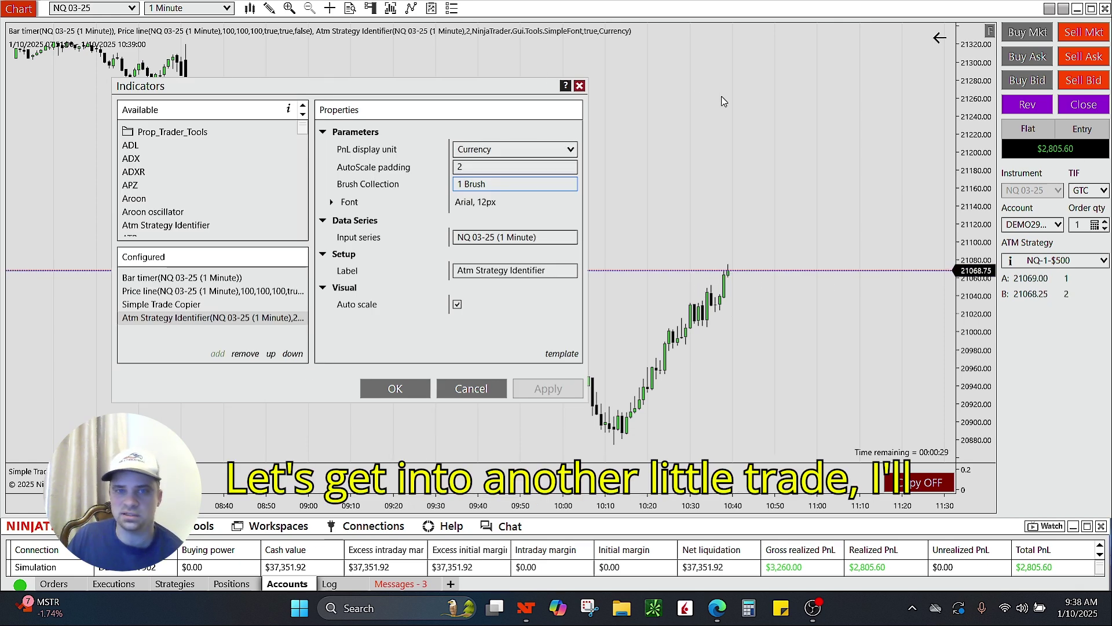
Close the indicator settings and buy one NQ contract at market
click(579, 86)
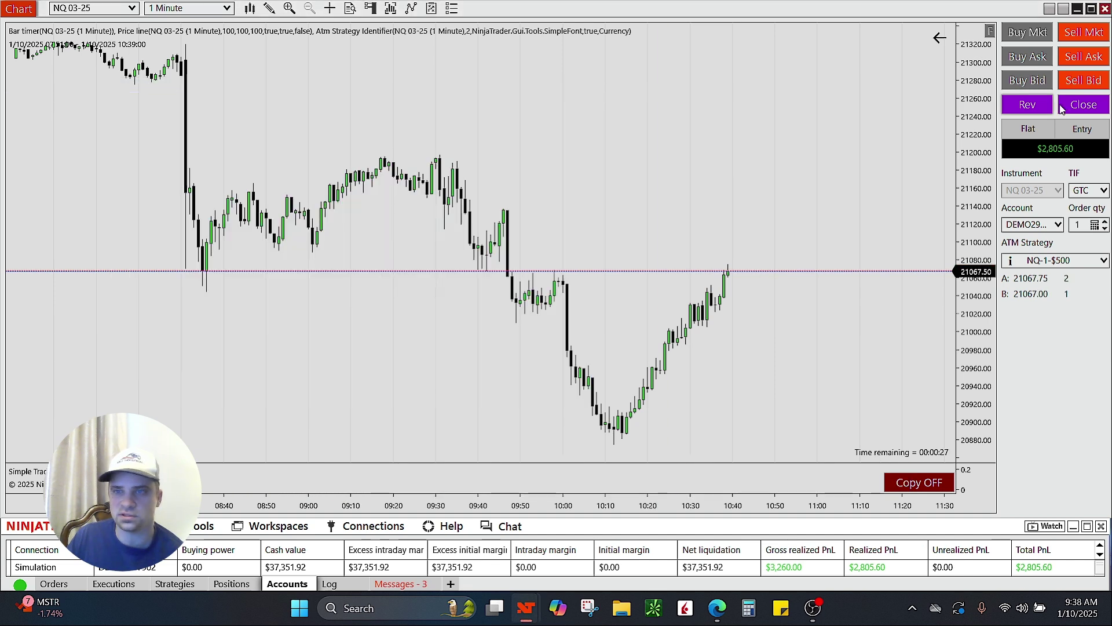
click(1028, 33)
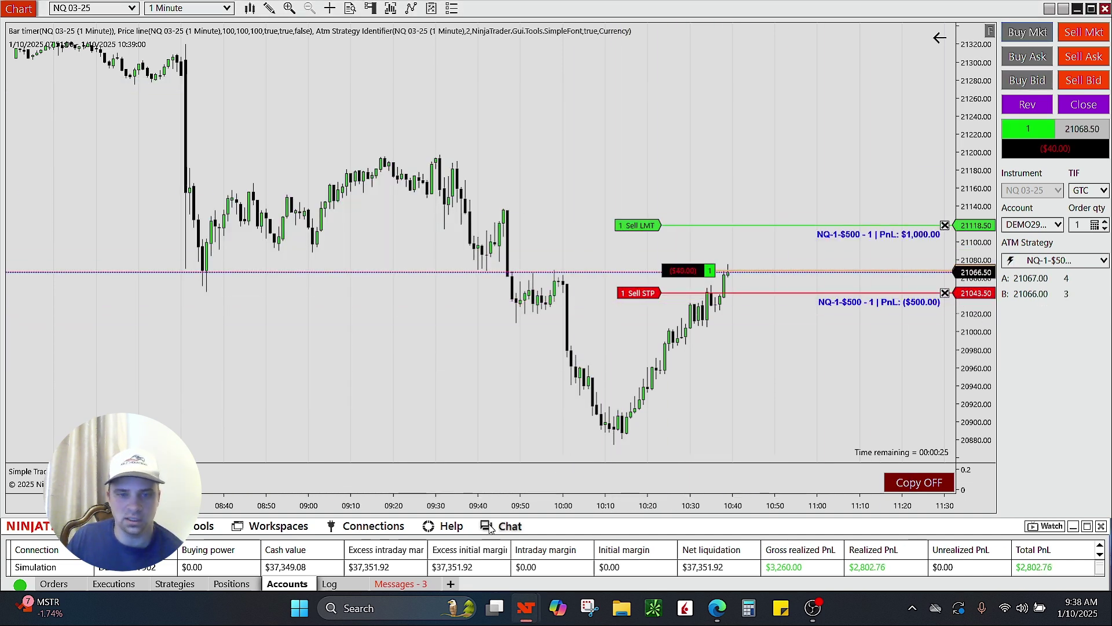
click(411, 9)
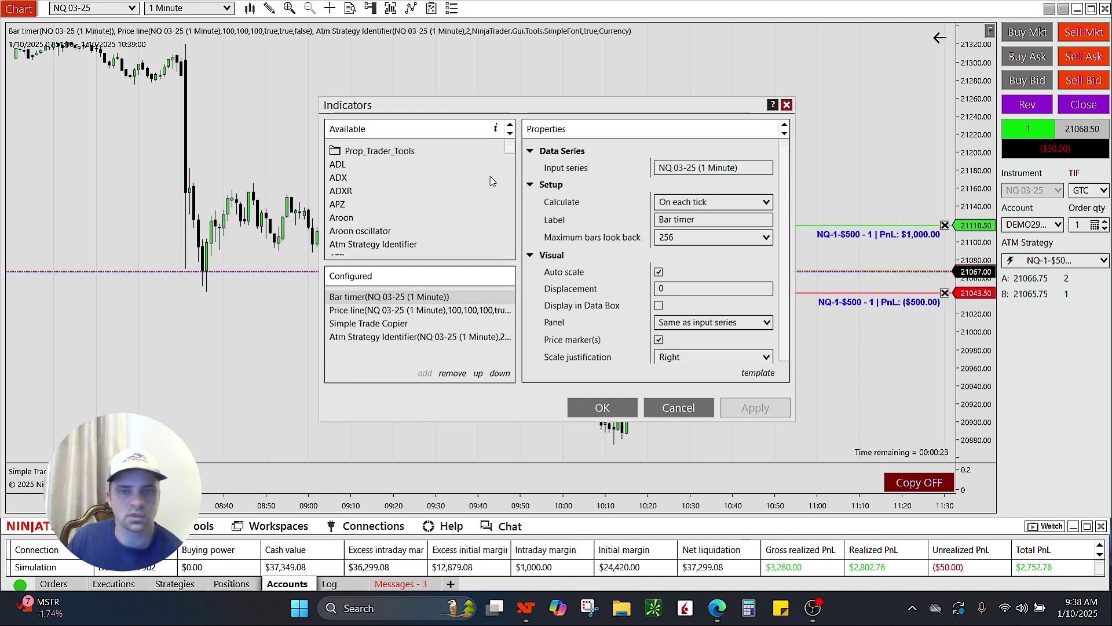
drag(608, 104, 373, 94)
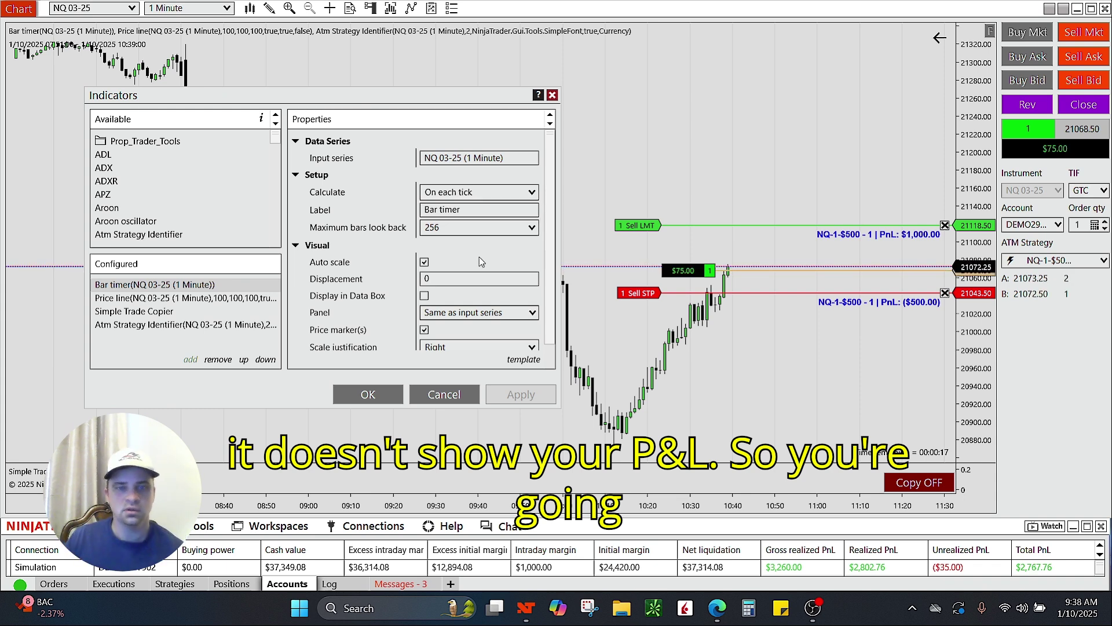
Select Atm Strategy Identifier, toggle AutoScale off and on, and apply to reload it
click(186, 324)
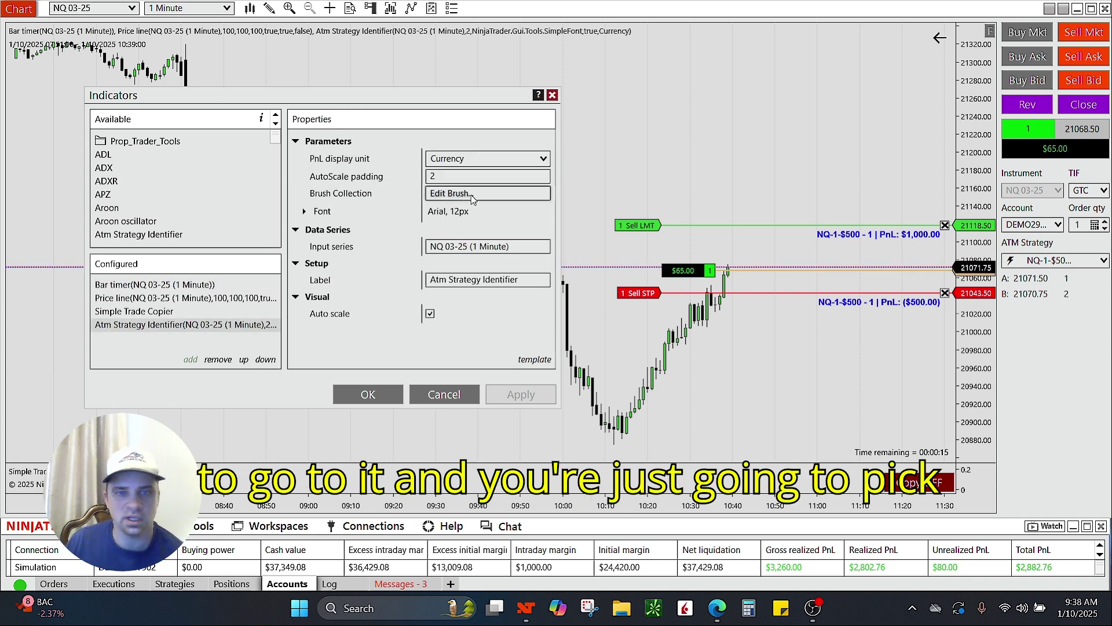
click(430, 313)
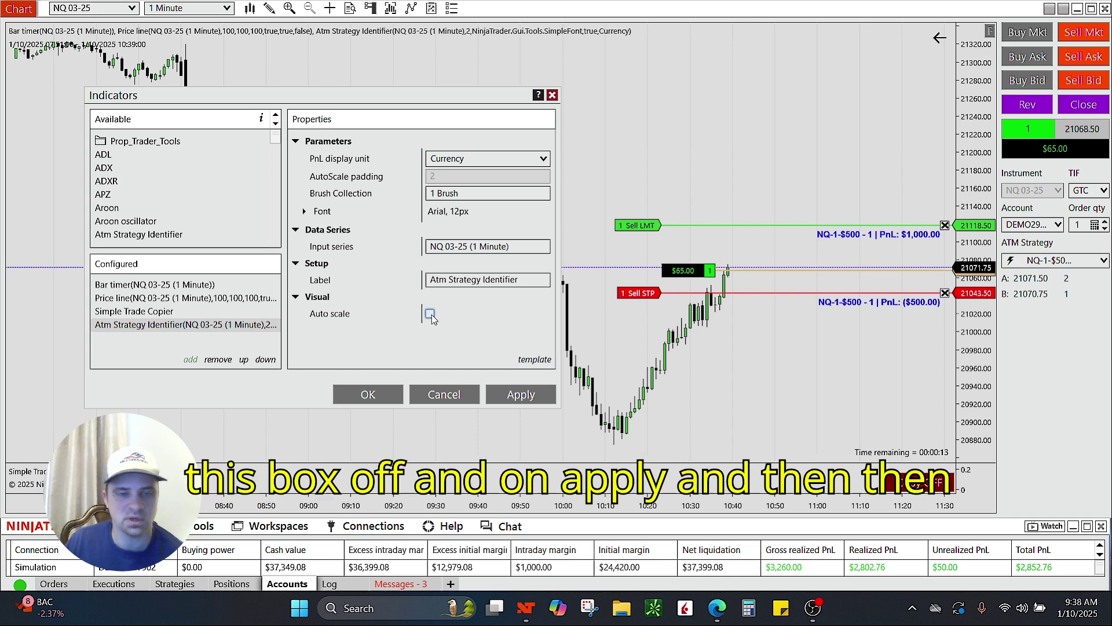
click(430, 313)
click(502, 395)
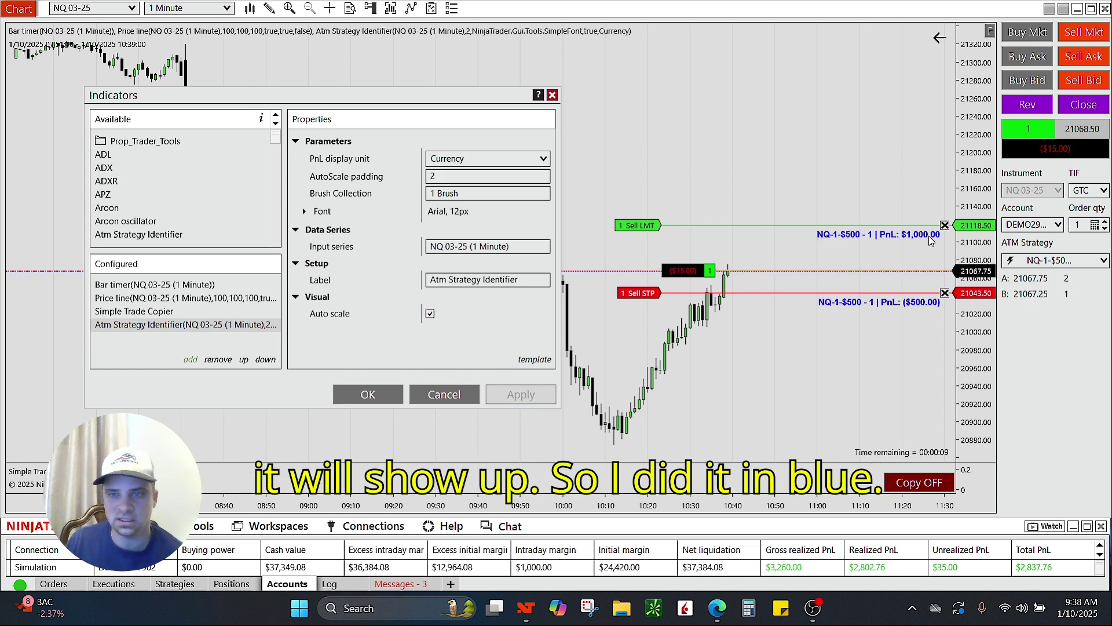
Change the Atm Strategy Identifier label brush to Yellow and apply it to the chart
click(440, 195)
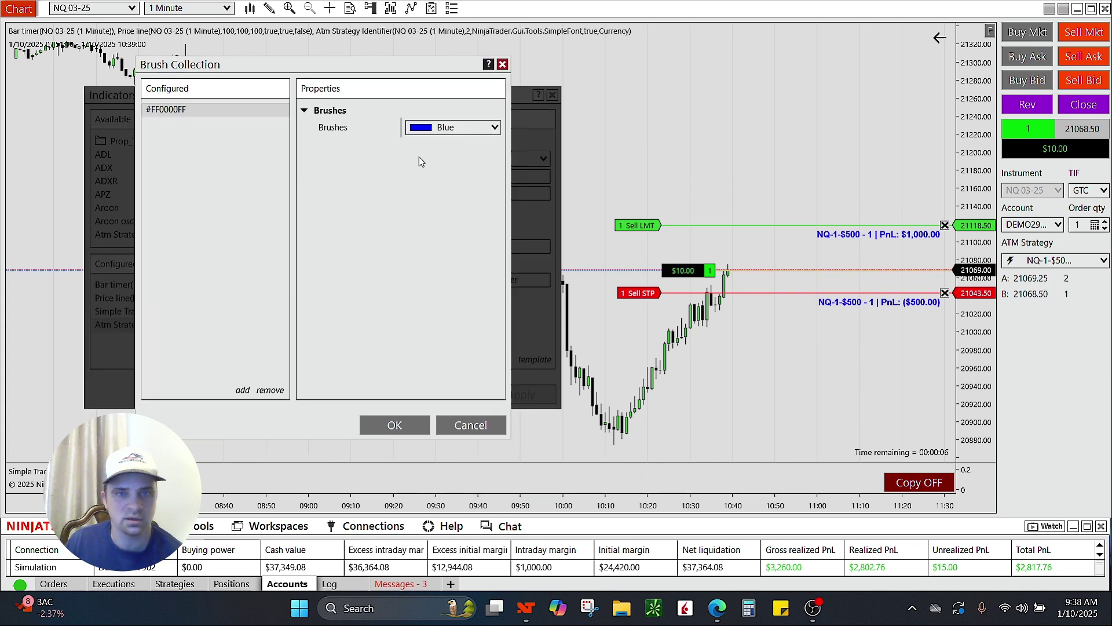
click(485, 129)
click(507, 218)
click(395, 425)
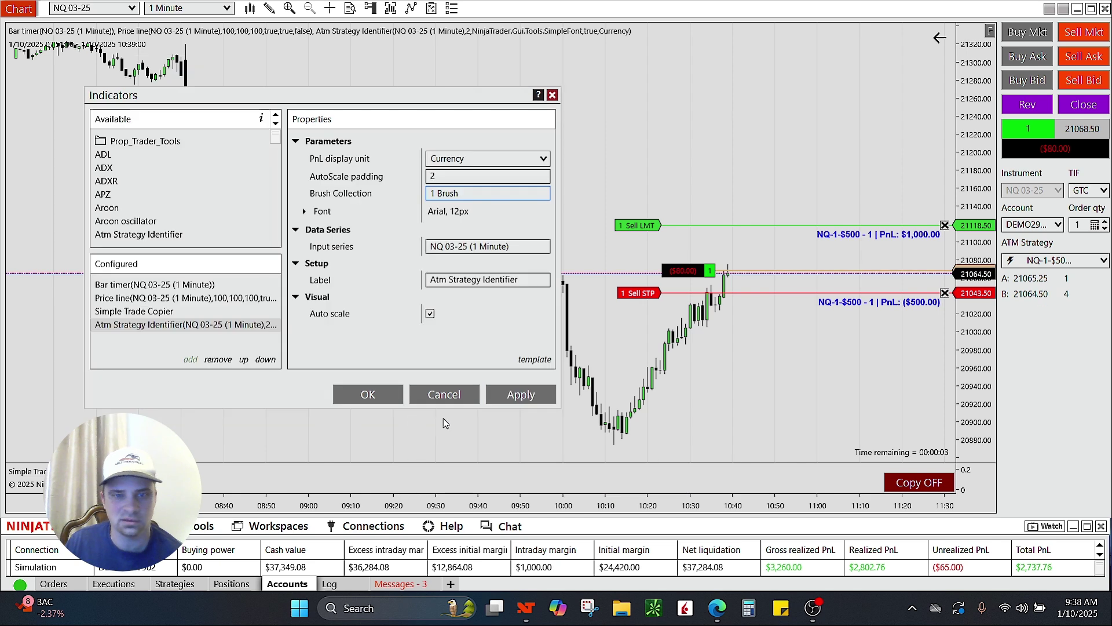
click(500, 401)
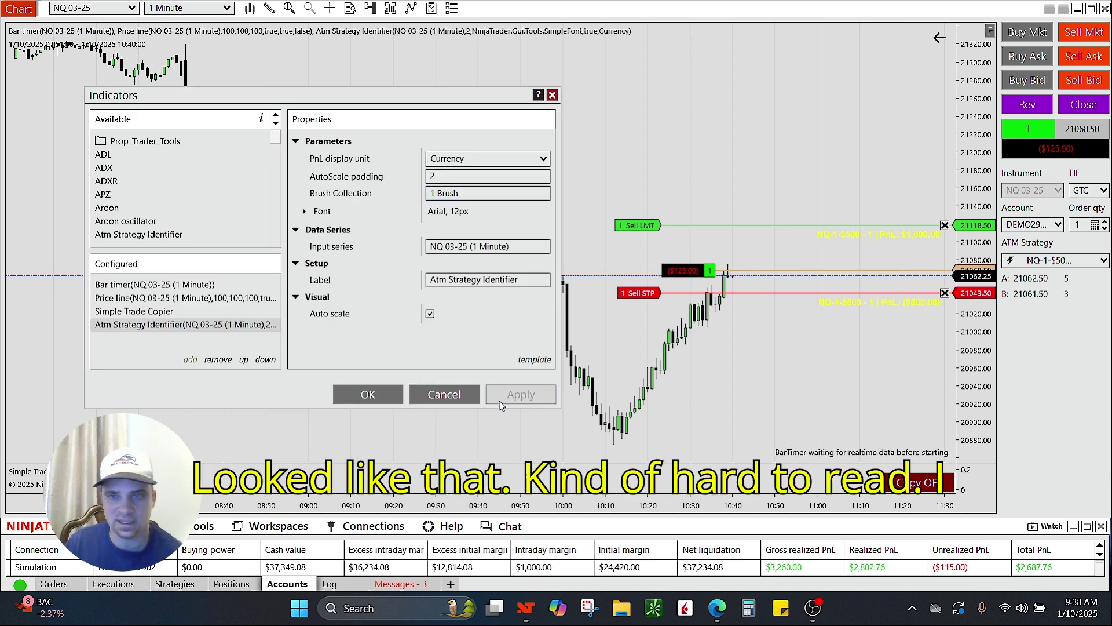
Set the label brush back to Blue, apply it, and expand the Font property (bold Arial 12 px)
click(449, 196)
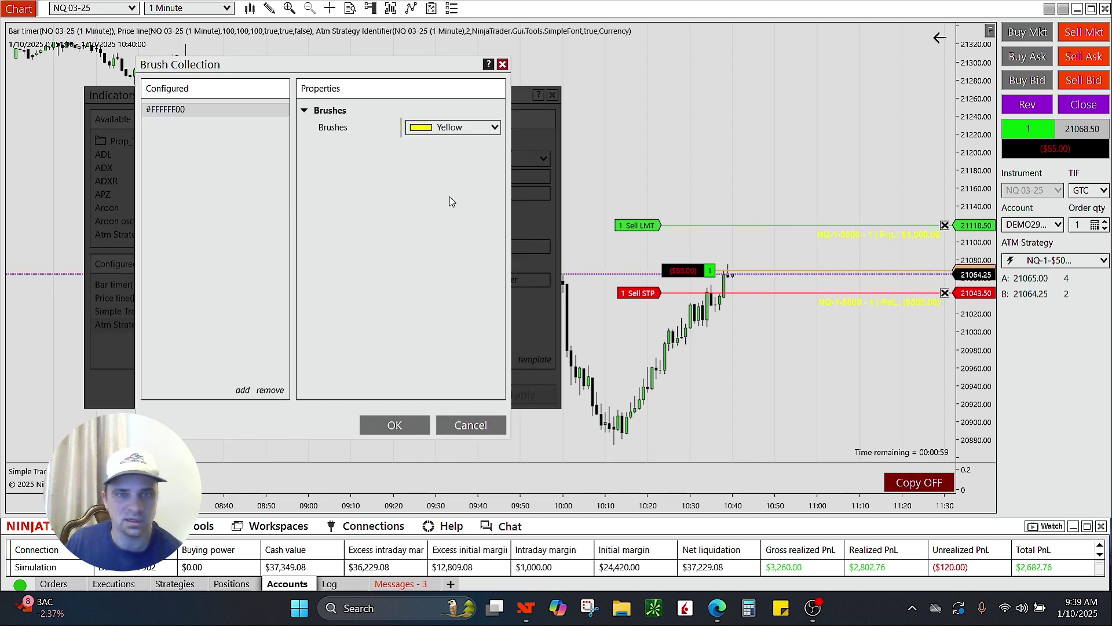
click(487, 129)
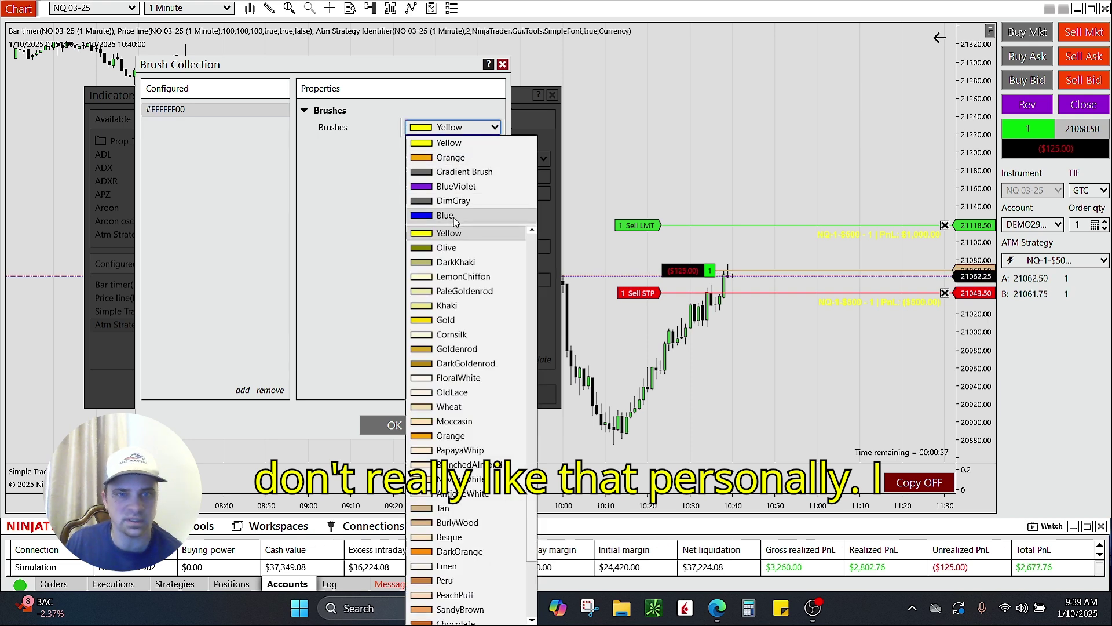
click(454, 215)
click(432, 421)
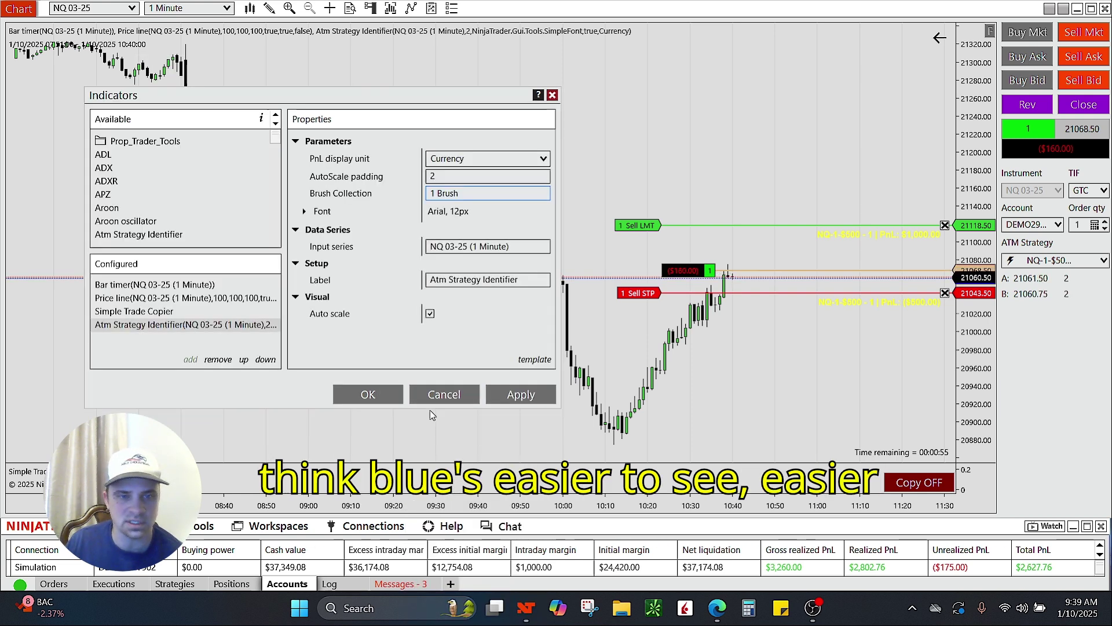
click(504, 394)
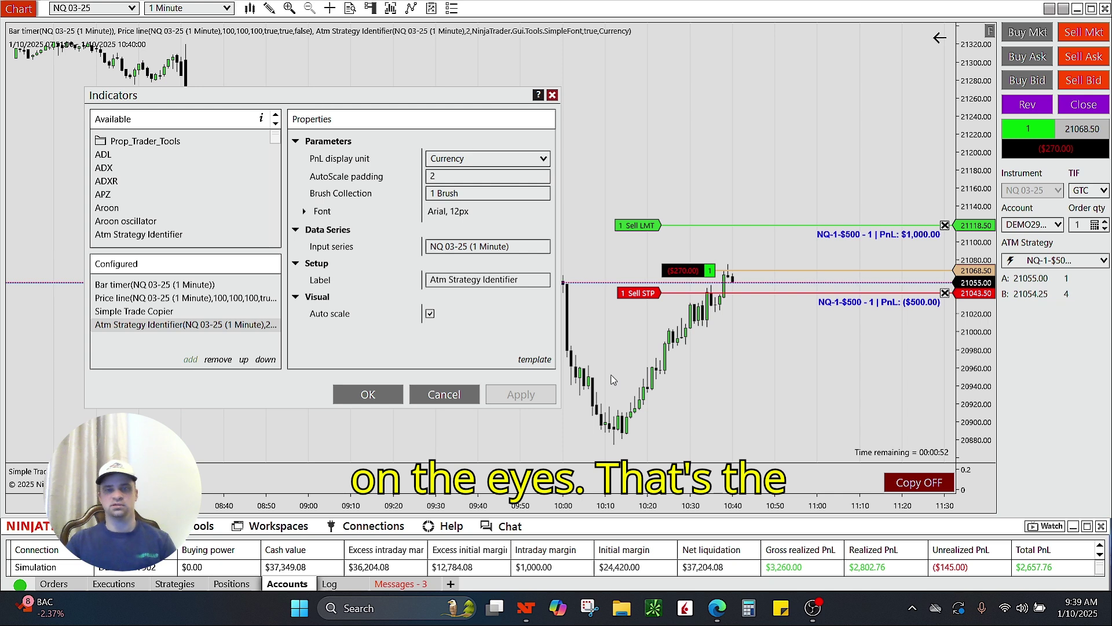
click(304, 211)
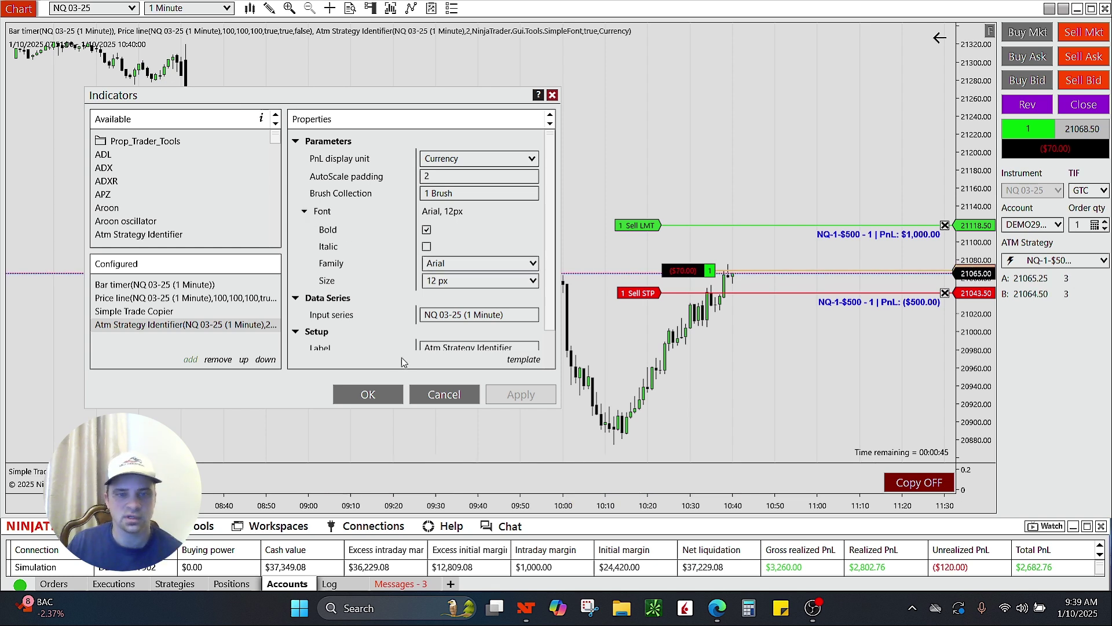
scroll(389, 338, down, 2)
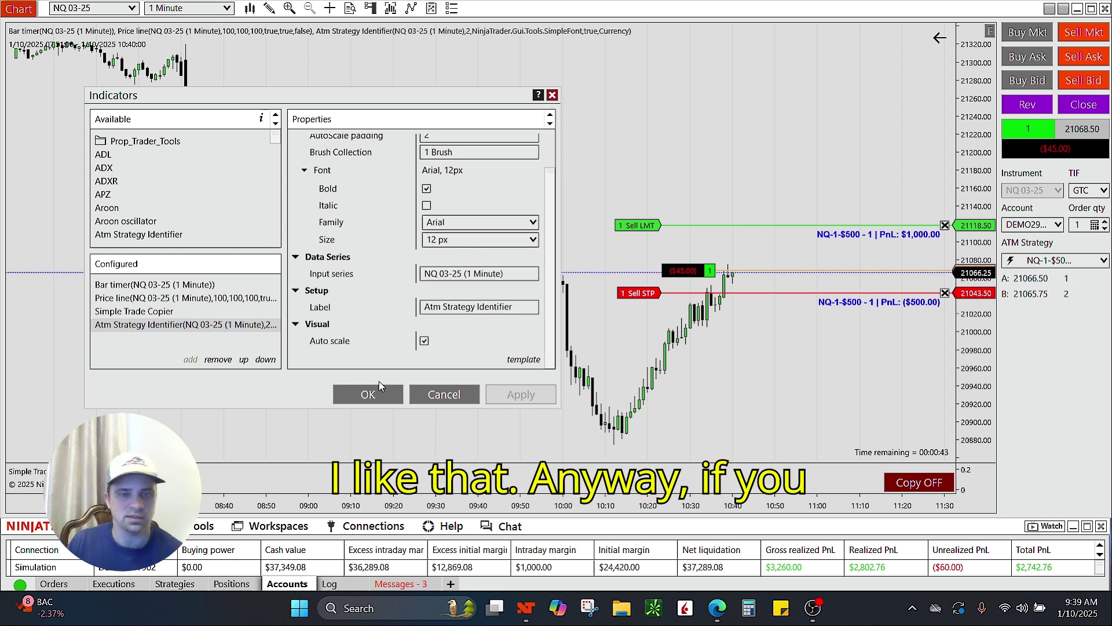